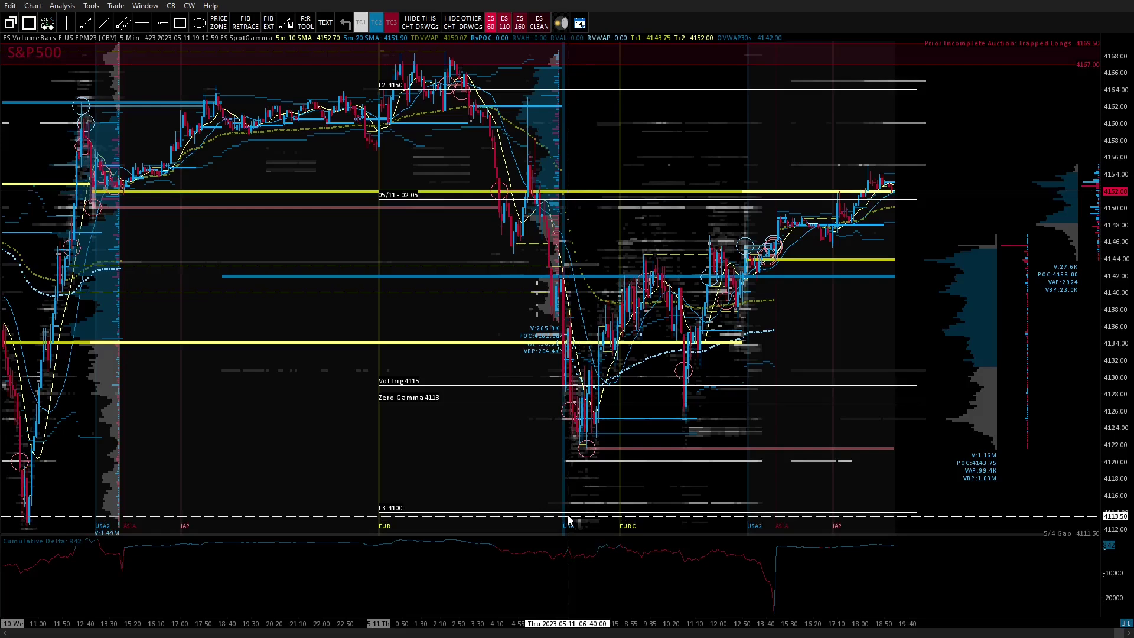
- Check the chart's current studies, then load the Renko Zig Zag study collection onto the ES chart
{"action": "right_click", "coordinate": [650, 159]}
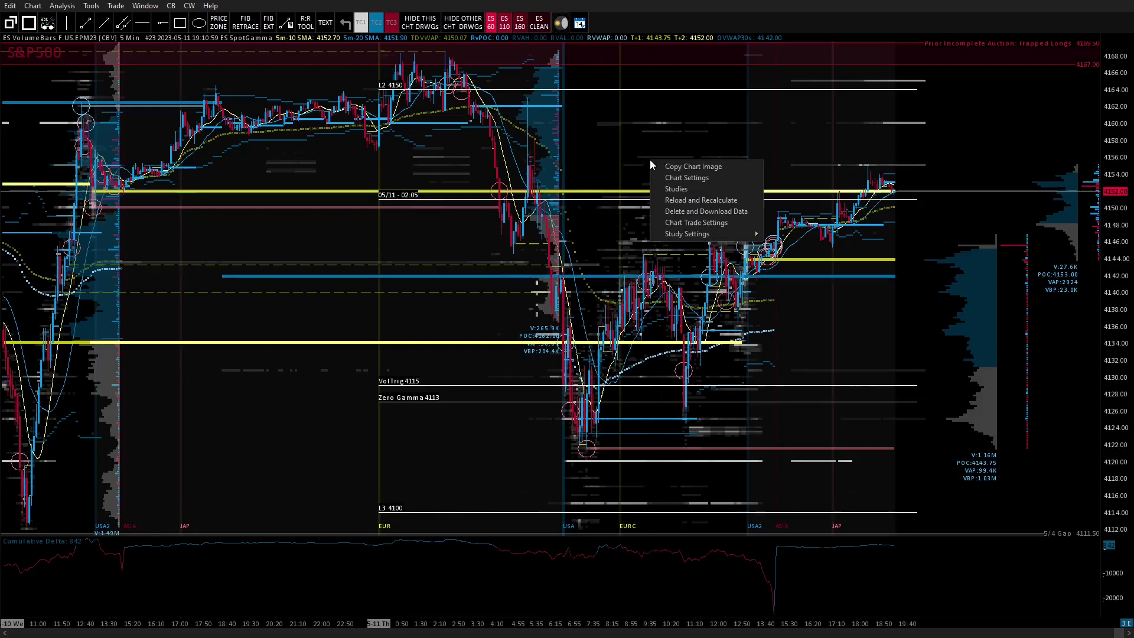
{"action": "left_click", "coordinate": [673, 187]}
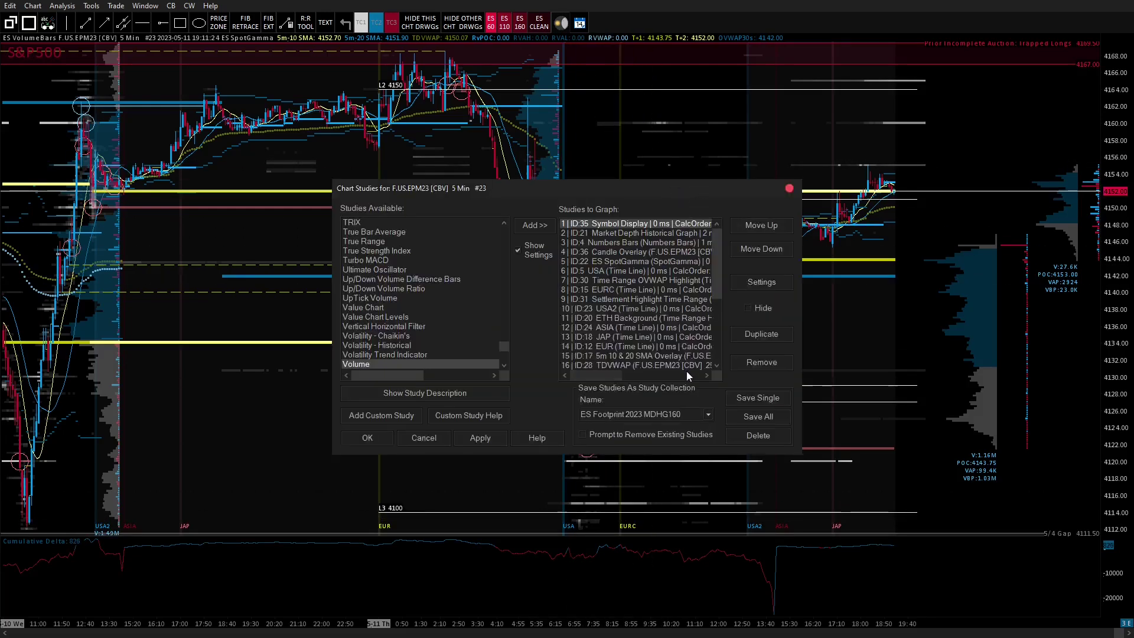
{"action": "left_click_drag", "start_coordinate": [715, 267], "coordinate": [720, 233]}
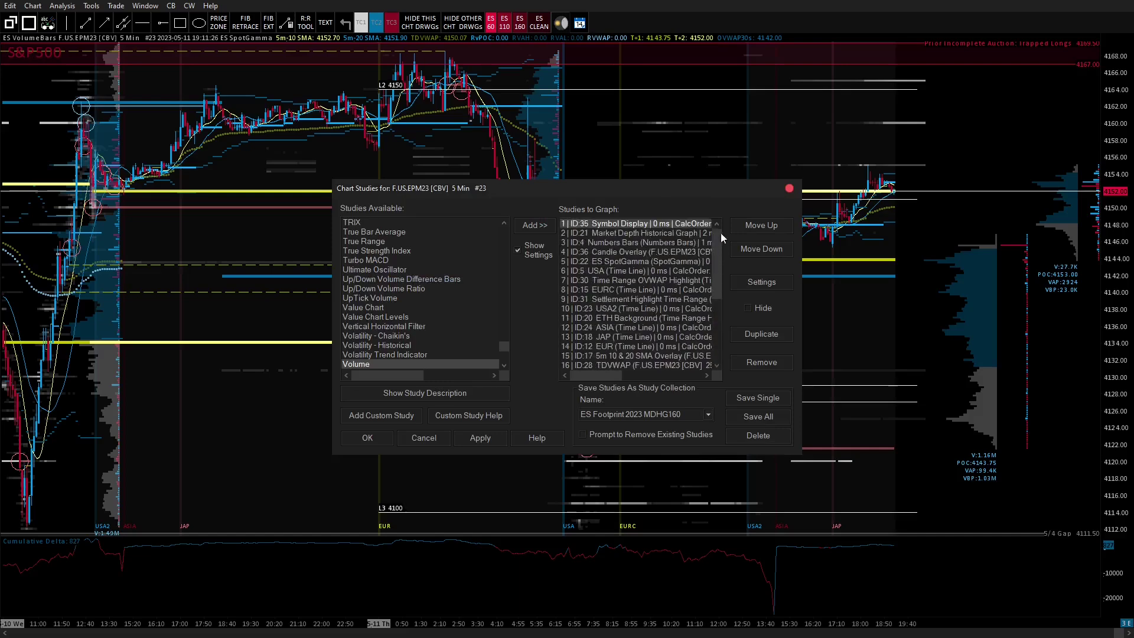
{"action": "left_click", "coordinate": [461, 438]}
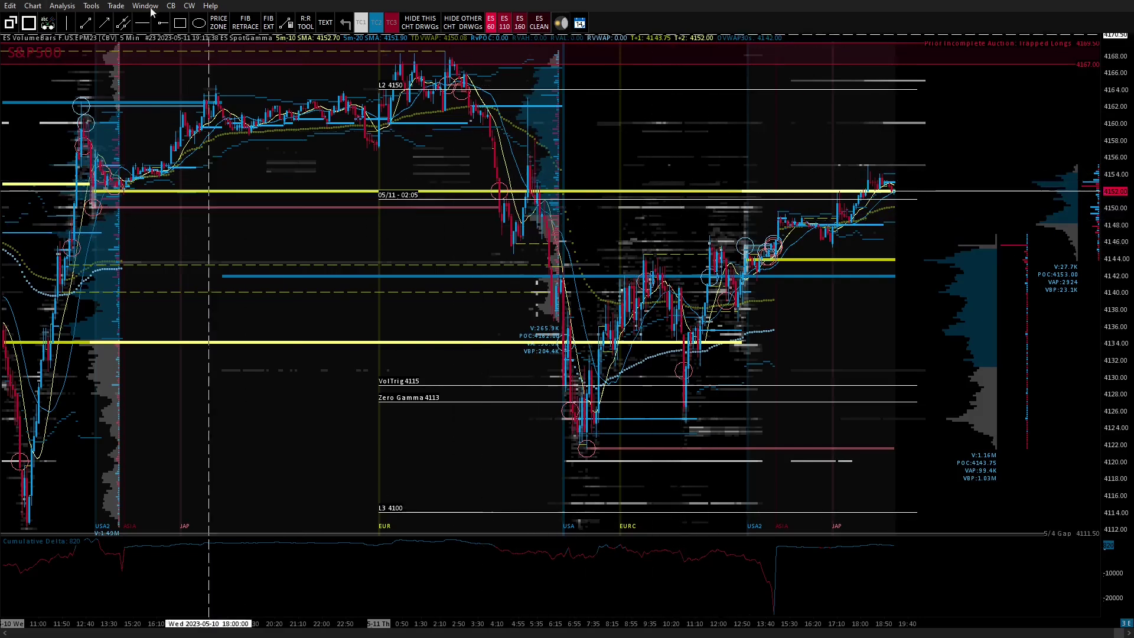
{"action": "left_click", "coordinate": [62, 7]}
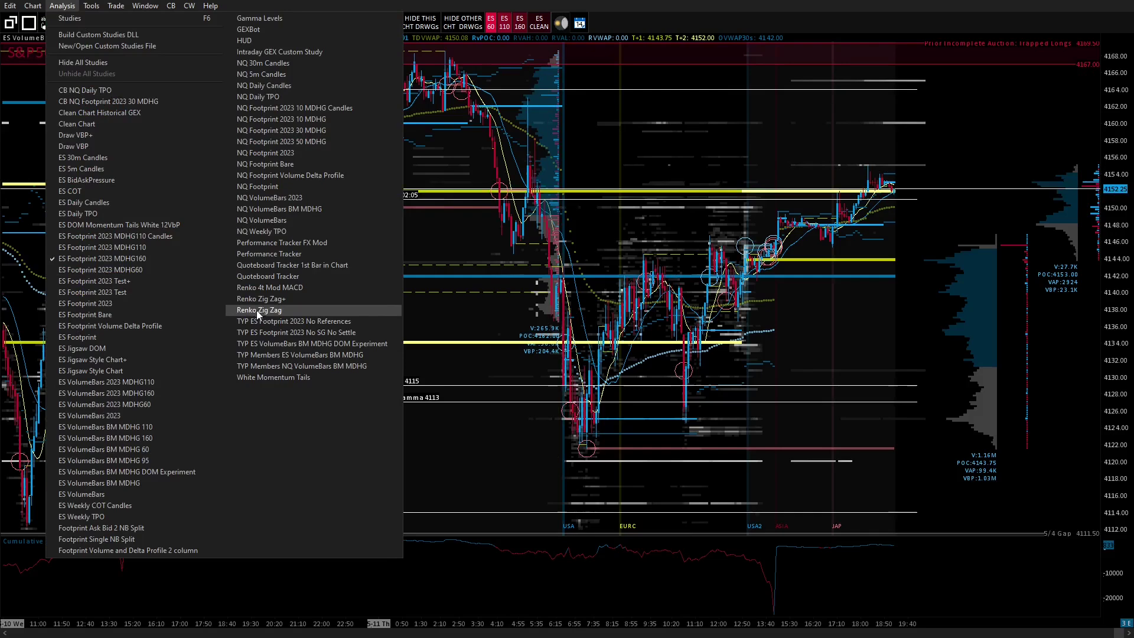
{"action": "left_click", "coordinate": [260, 311]}
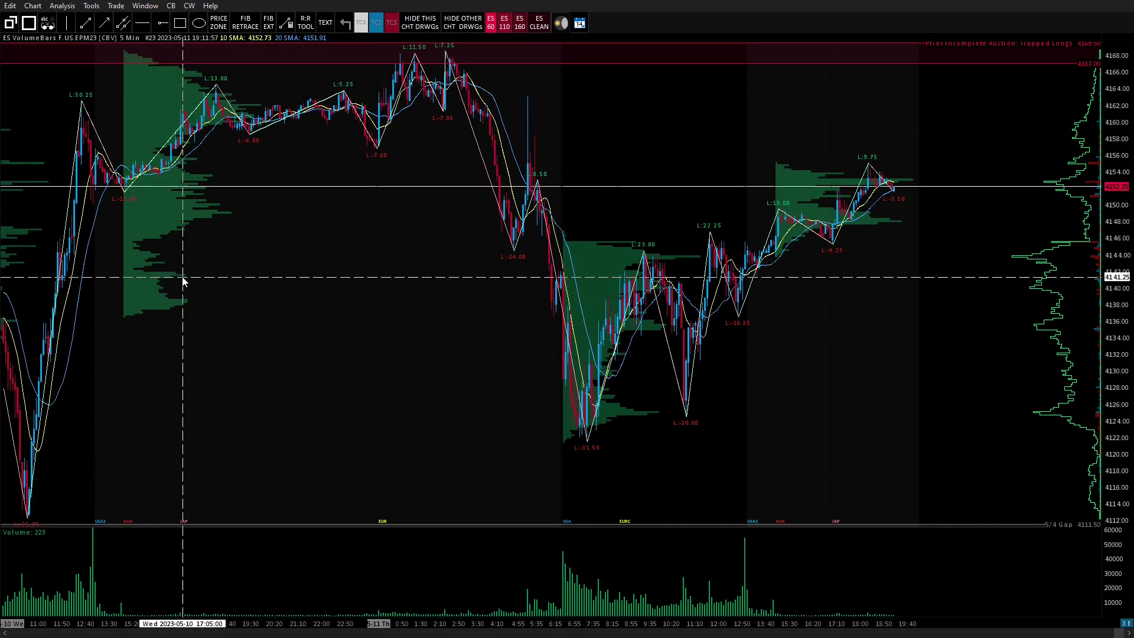
- Save the chart's studies as collection 'Renko Zig Zag+' with Prompt to Remove Existing Studies enabled
{"action": "right_click", "coordinate": [627, 140]}
{"action": "left_click", "coordinate": [601, 116]}
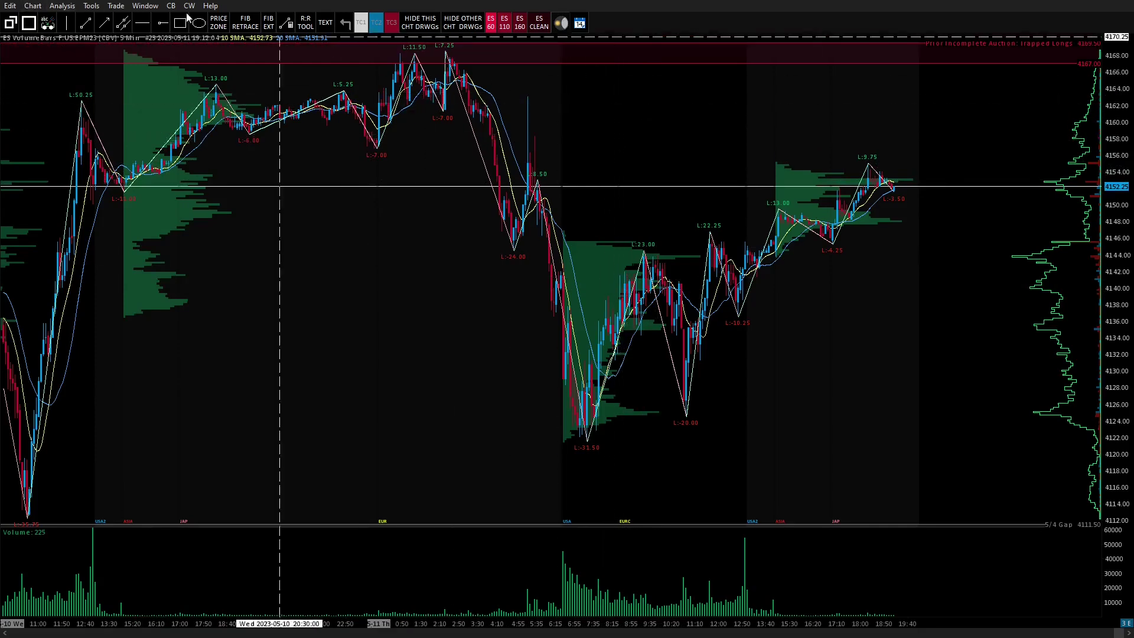
{"action": "left_click", "coordinate": [60, 8]}
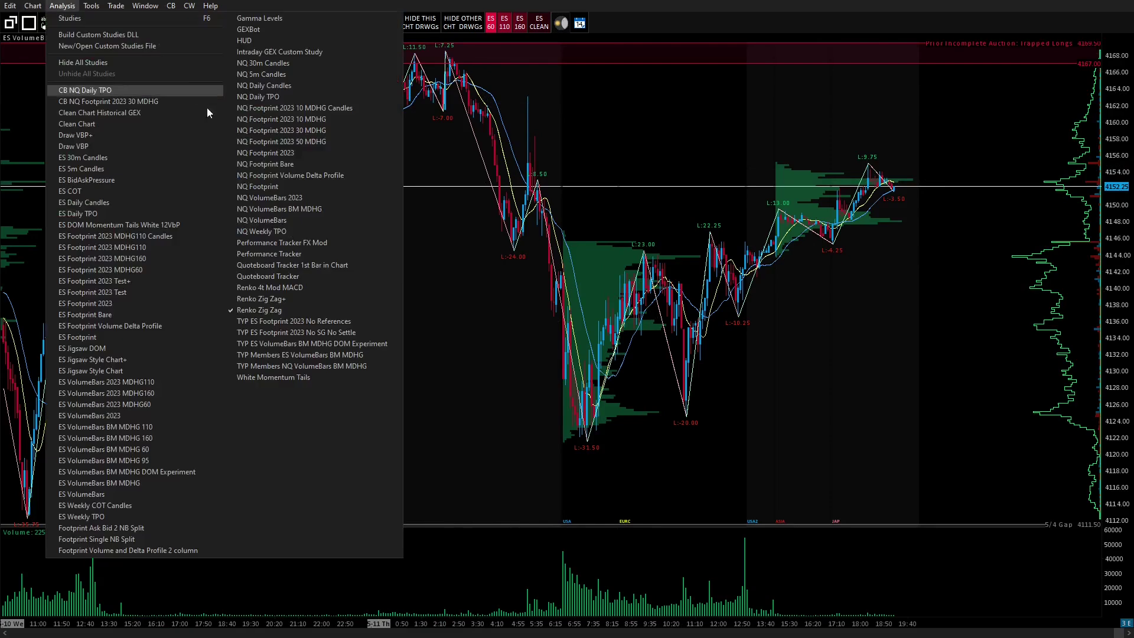
{"action": "left_click", "coordinate": [638, 124]}
{"action": "right_click", "coordinate": [622, 136]}
{"action": "left_click", "coordinate": [646, 162]}
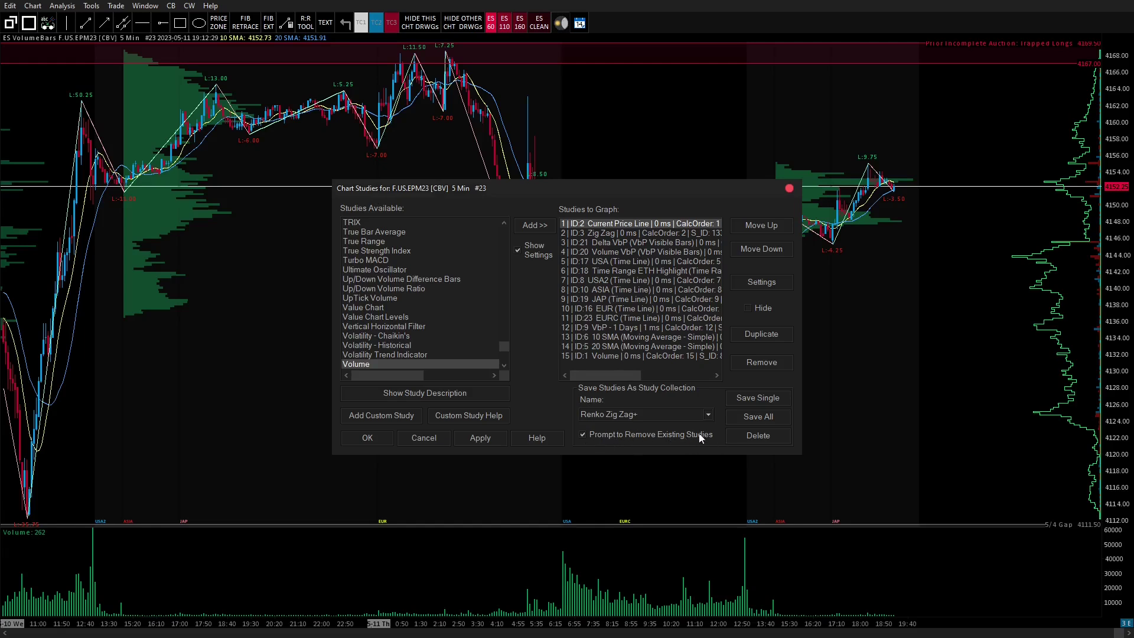
{"action": "left_click", "coordinate": [768, 417]}
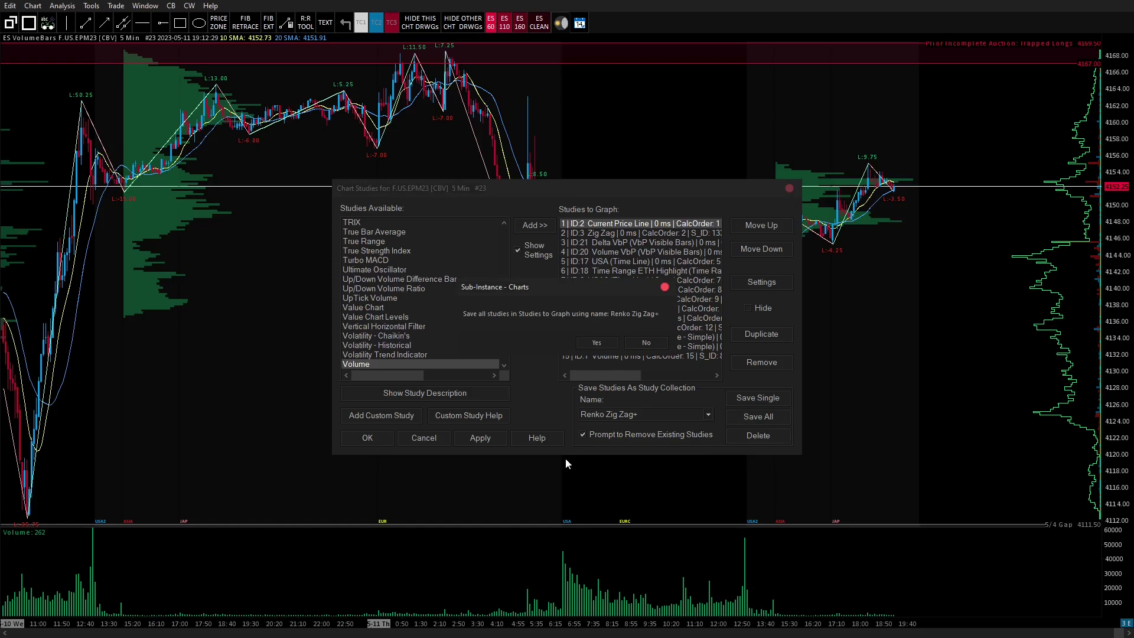
{"action": "left_click", "coordinate": [603, 344]}
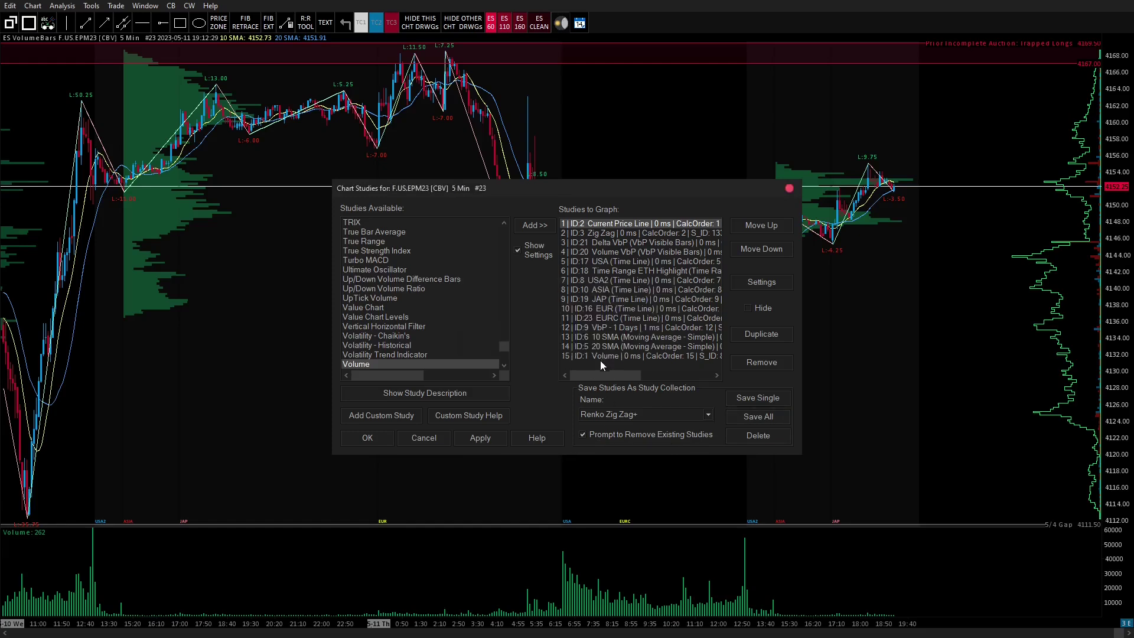
{"action": "left_click", "coordinate": [377, 437]}
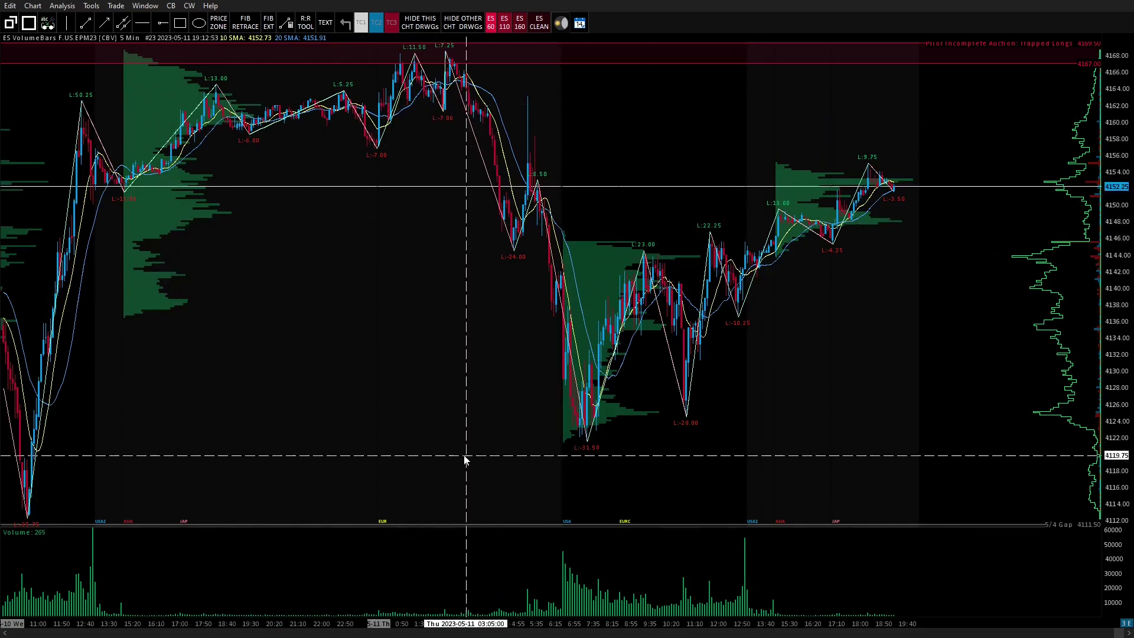
- Reload the original ES Footprint 2023 MDHG160 collection and verify its studies in Chart Studies
{"action": "left_click", "coordinate": [520, 26]}
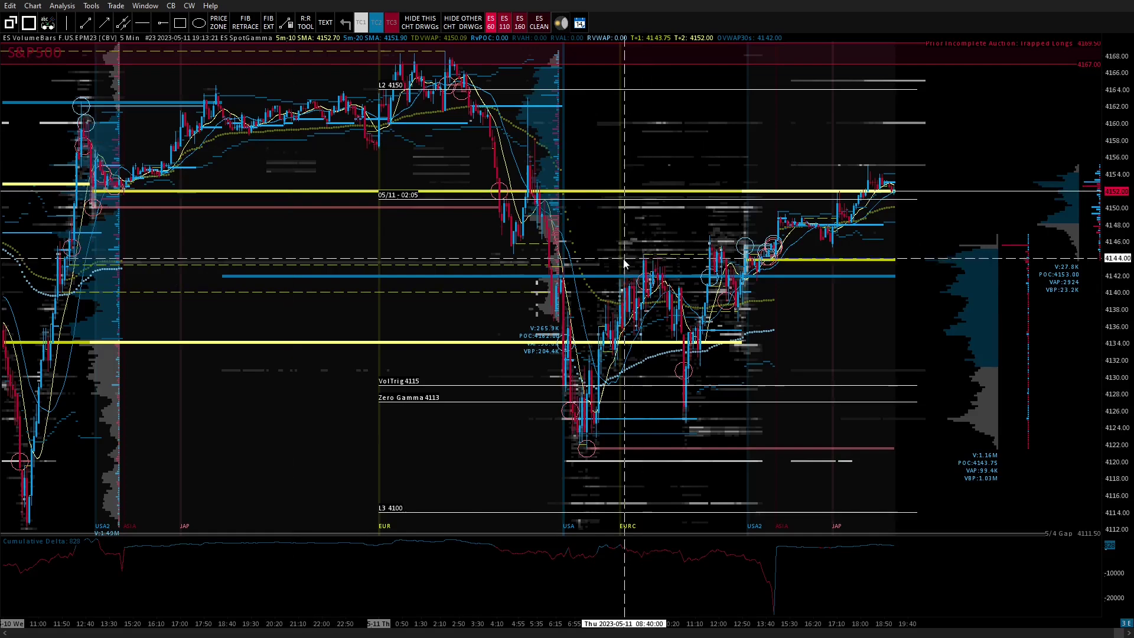
{"action": "key", "text": "F6"}
{"action": "left_click_drag", "start_coordinate": [535, 189], "coordinate": [531, 126]}
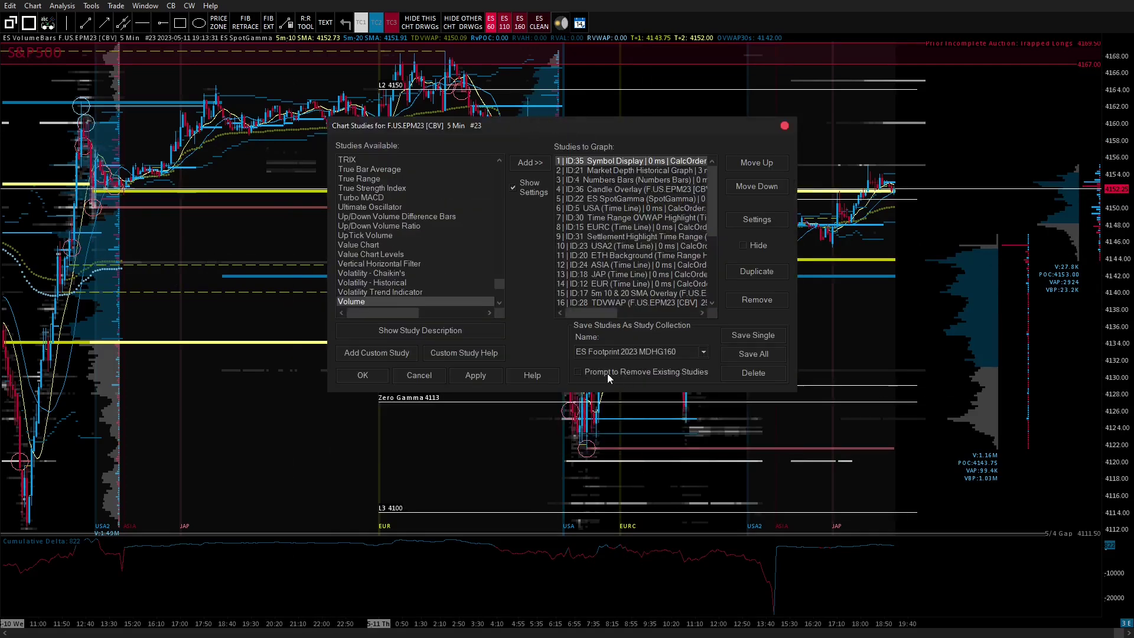
{"action": "left_click", "coordinate": [430, 378]}
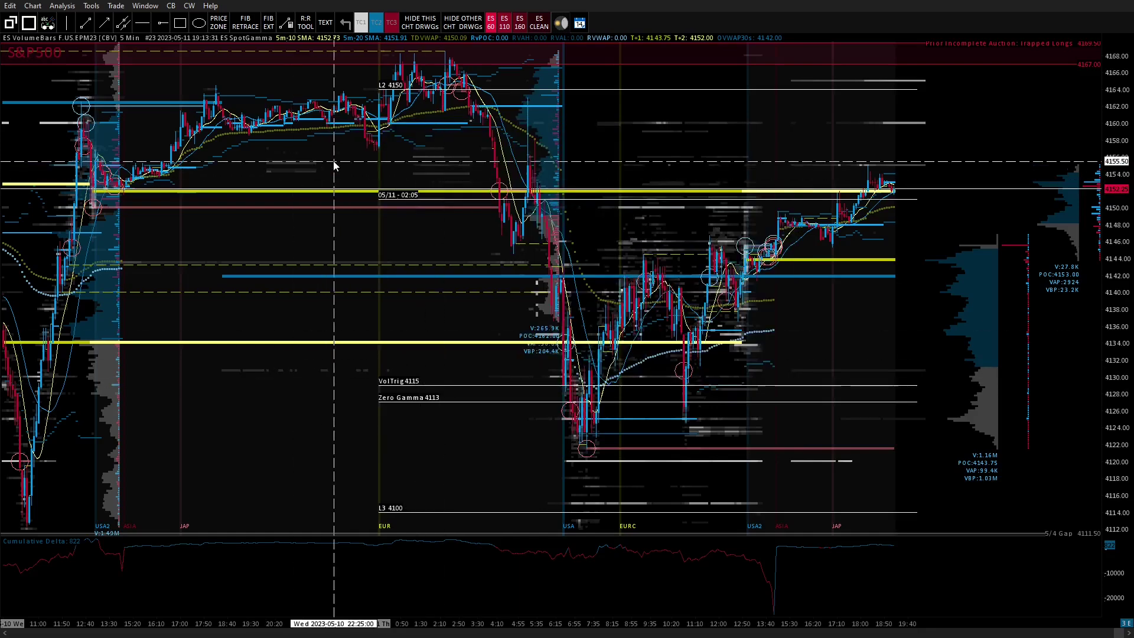
- Append the Renko Zig Zag+ collection, answering No to clearing the existing studies
{"action": "left_click", "coordinate": [53, 6]}
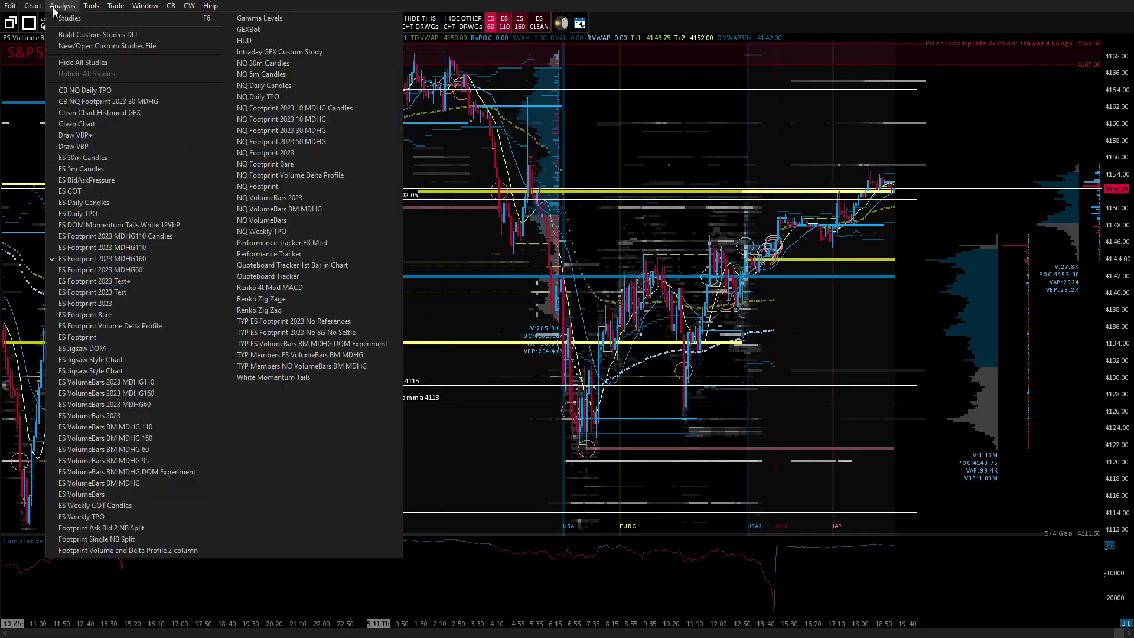
{"action": "left_click", "coordinate": [270, 299]}
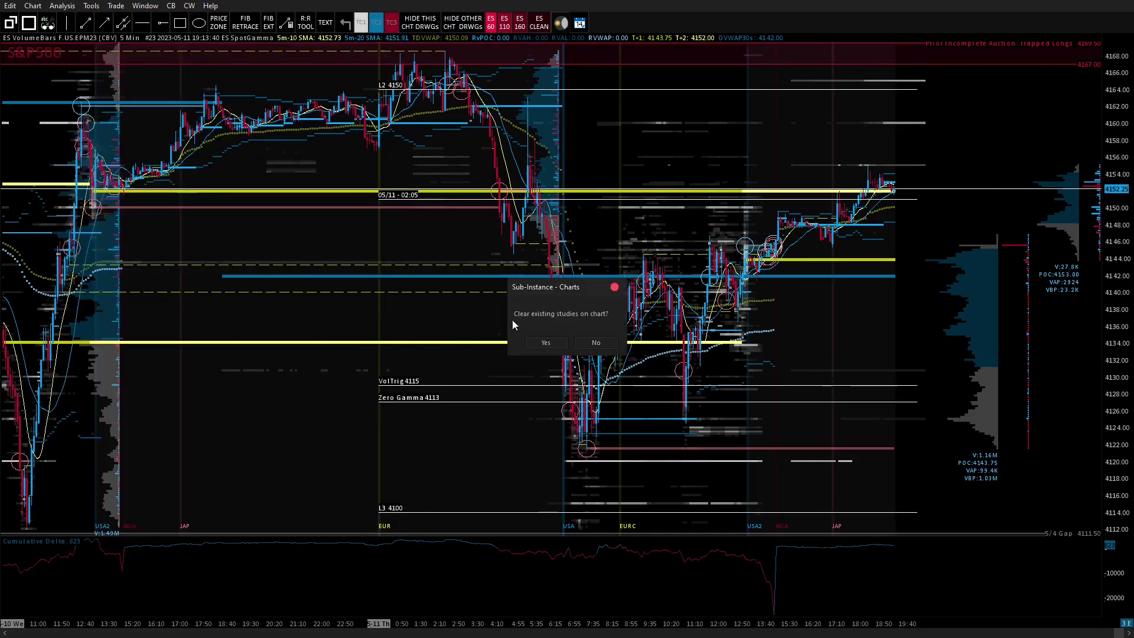
{"action": "left_click_drag", "start_coordinate": [543, 290], "coordinate": [530, 110]}
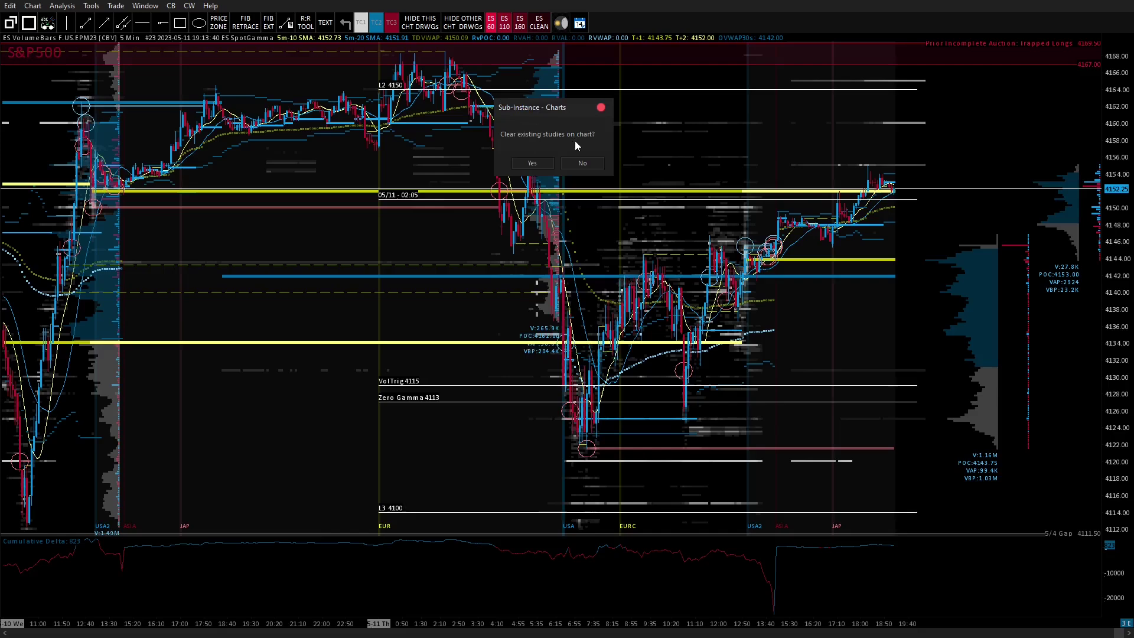
{"action": "left_click", "coordinate": [581, 164]}
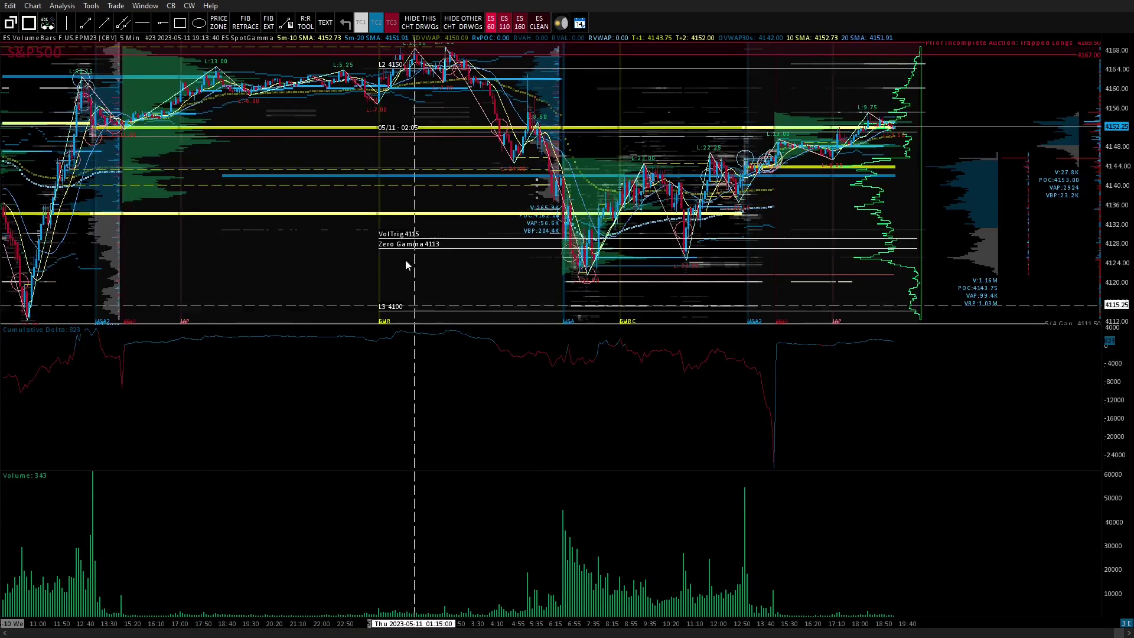
- Remove the ID:45 Volume study and drag the pane divider down to enlarge the price pane
{"action": "right_click", "coordinate": [410, 160]}
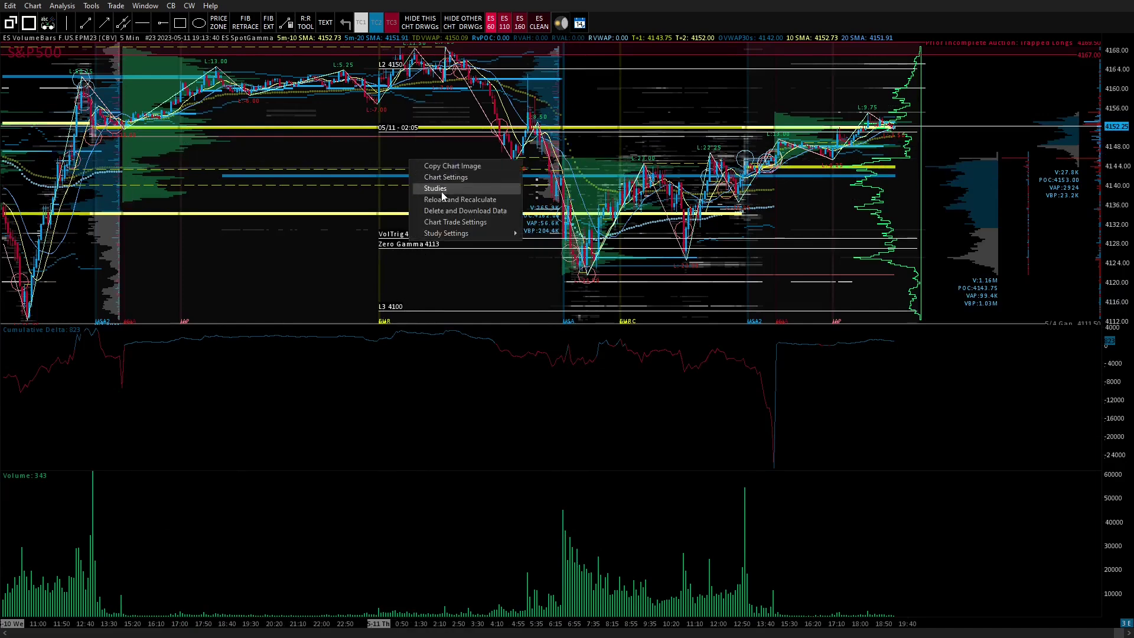
{"action": "left_click", "coordinate": [443, 188]}
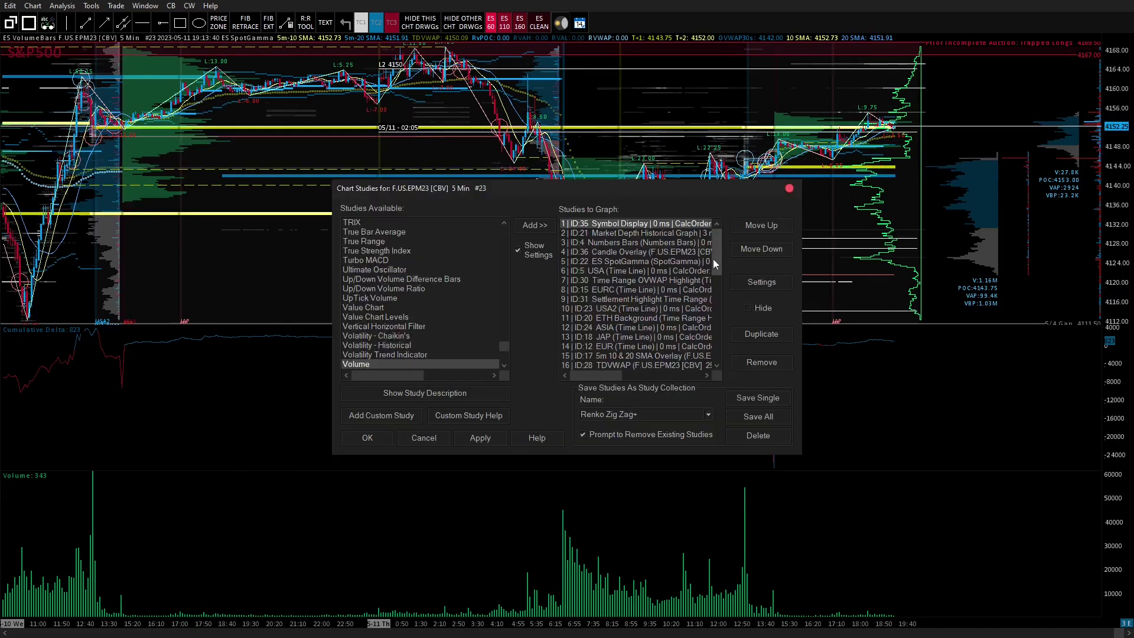
{"action": "left_click_drag", "start_coordinate": [710, 243], "coordinate": [713, 343]}
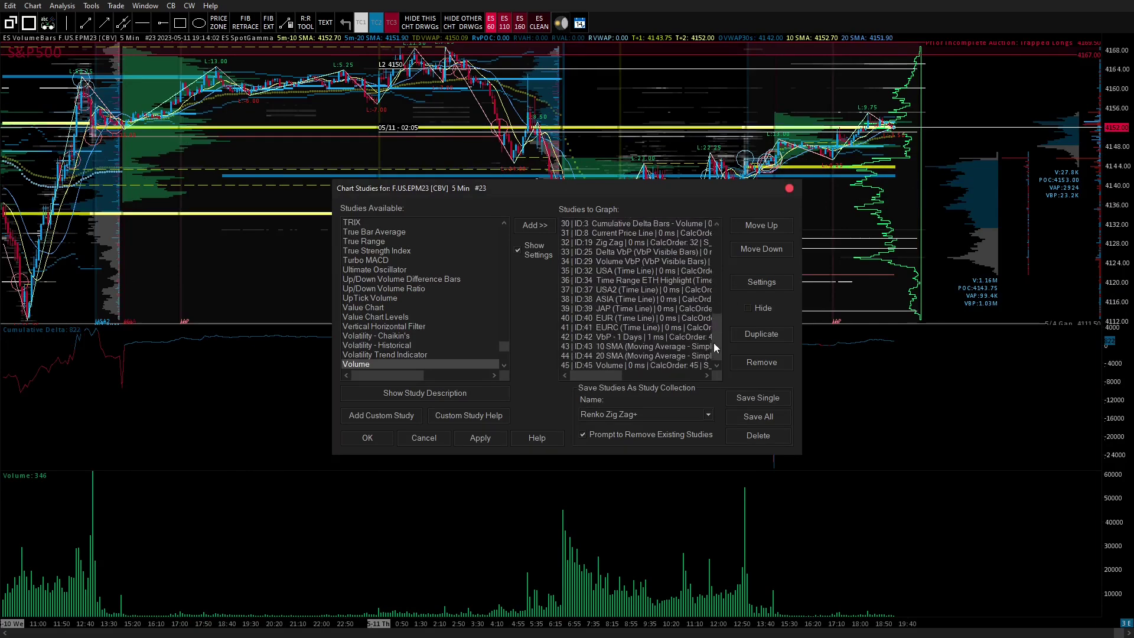
{"action": "left_click", "coordinate": [604, 364]}
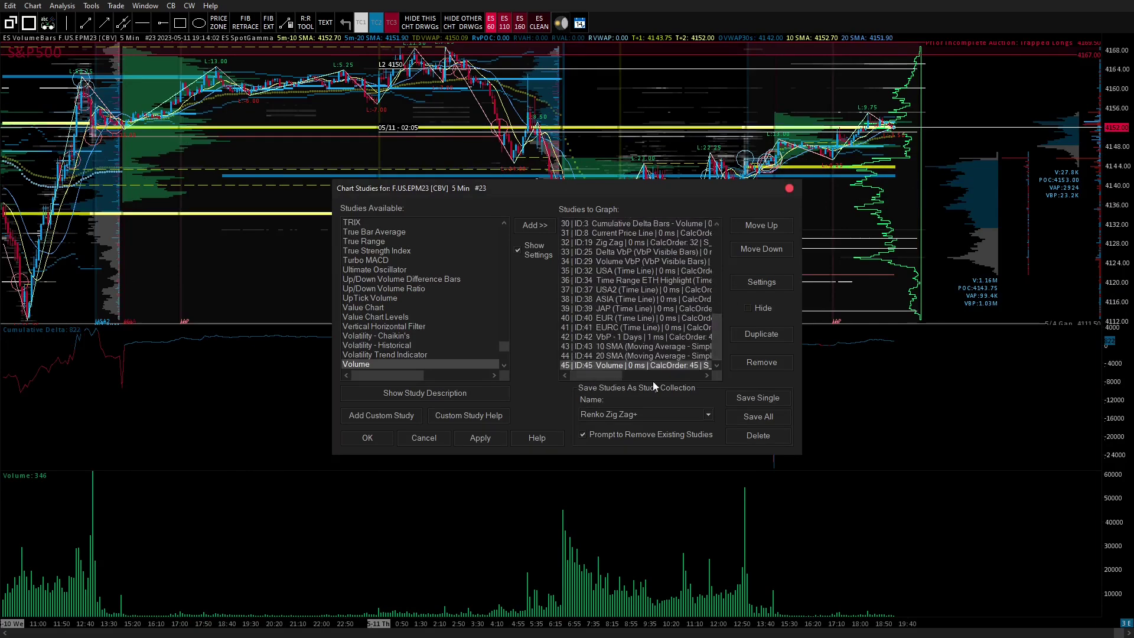
{"action": "left_click", "coordinate": [749, 363]}
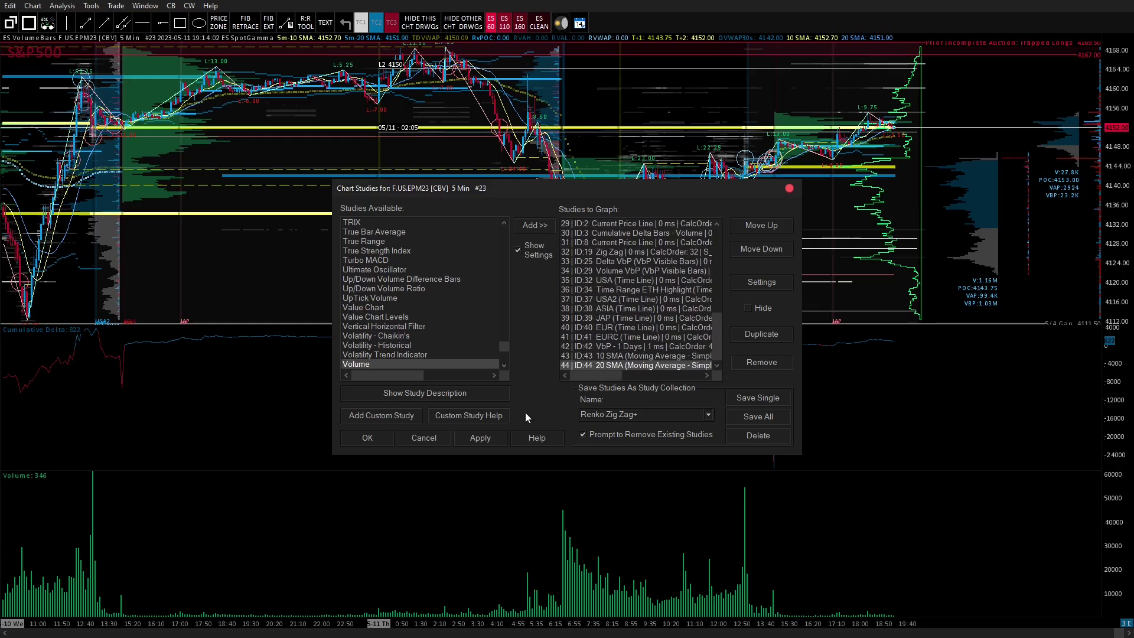
{"action": "left_click", "coordinate": [365, 439]}
{"action": "left_click_drag", "start_coordinate": [713, 423], "coordinate": [713, 517]}
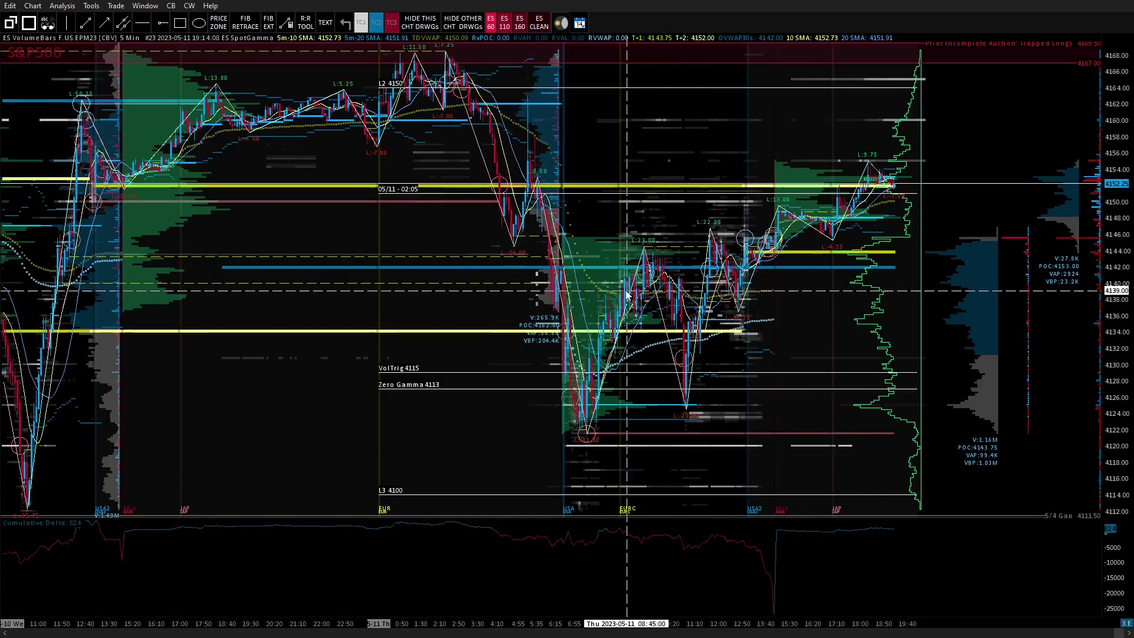
- Open Chart Studies and enter 'Combined Studies 23' as the new study collection name
{"action": "right_click", "coordinate": [658, 132]}
{"action": "left_click", "coordinate": [675, 163]}
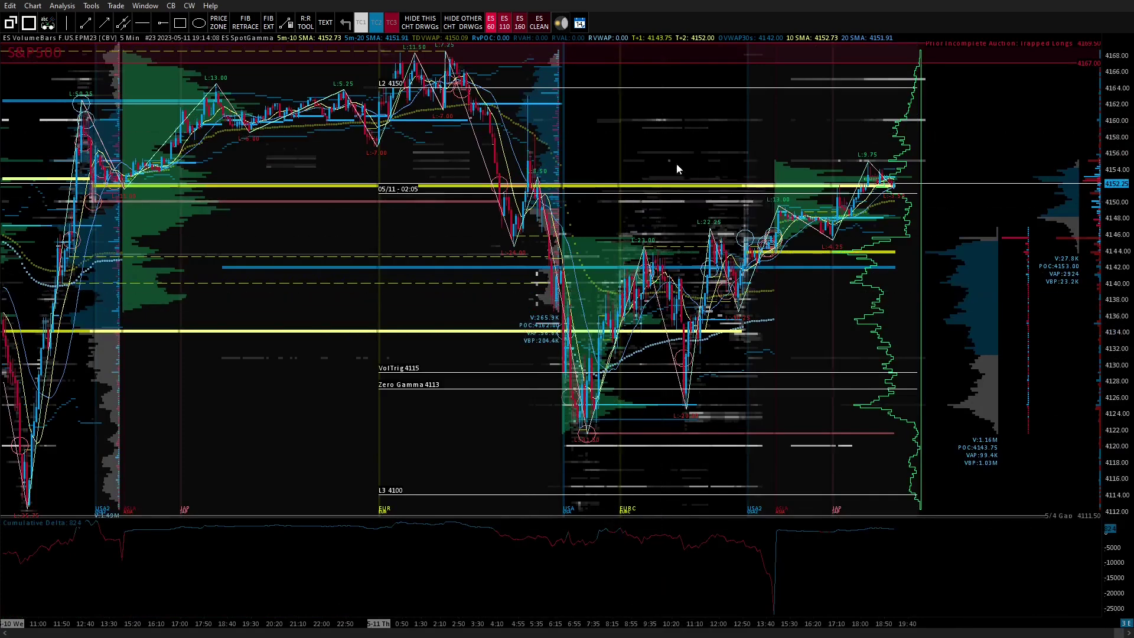
{"action": "scroll", "coordinate": [720, 291], "scroll_direction": "down", "scroll_amount": 9}
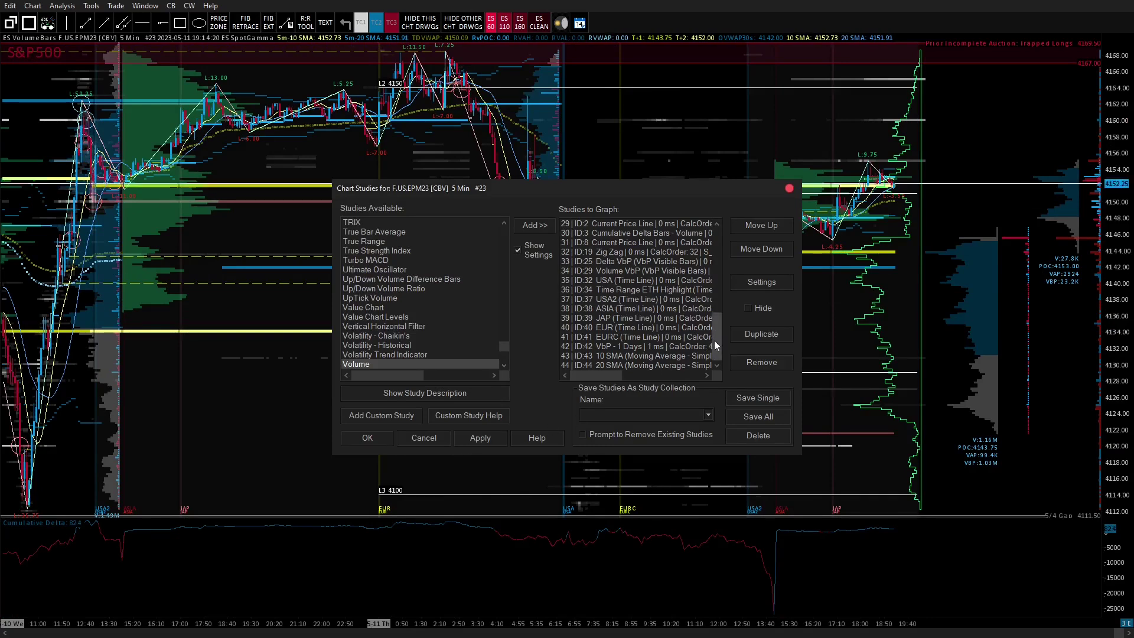
{"action": "left_click", "coordinate": [710, 414]}
{"action": "left_click", "coordinate": [616, 416]}
{"action": "type", "text": "Comb"}
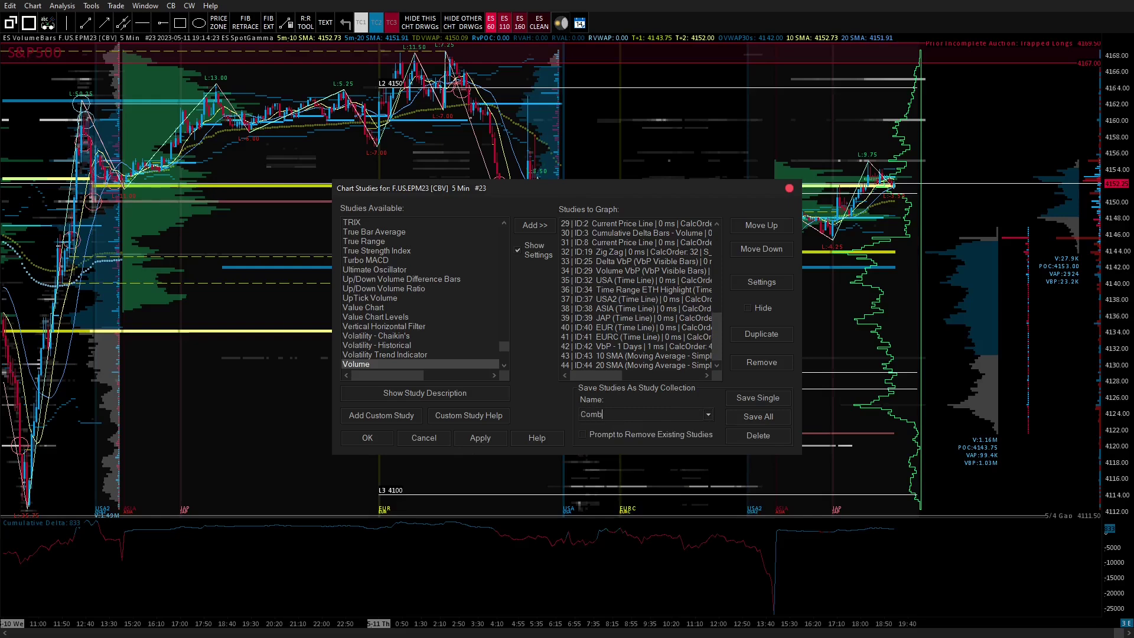
{"action": "type", "text": "ined Studies 23"}
- Remove studies 20 SMA back through Delta VbP (IDs 33–44) and apply the trimmed list
{"action": "left_click", "coordinate": [637, 366]}
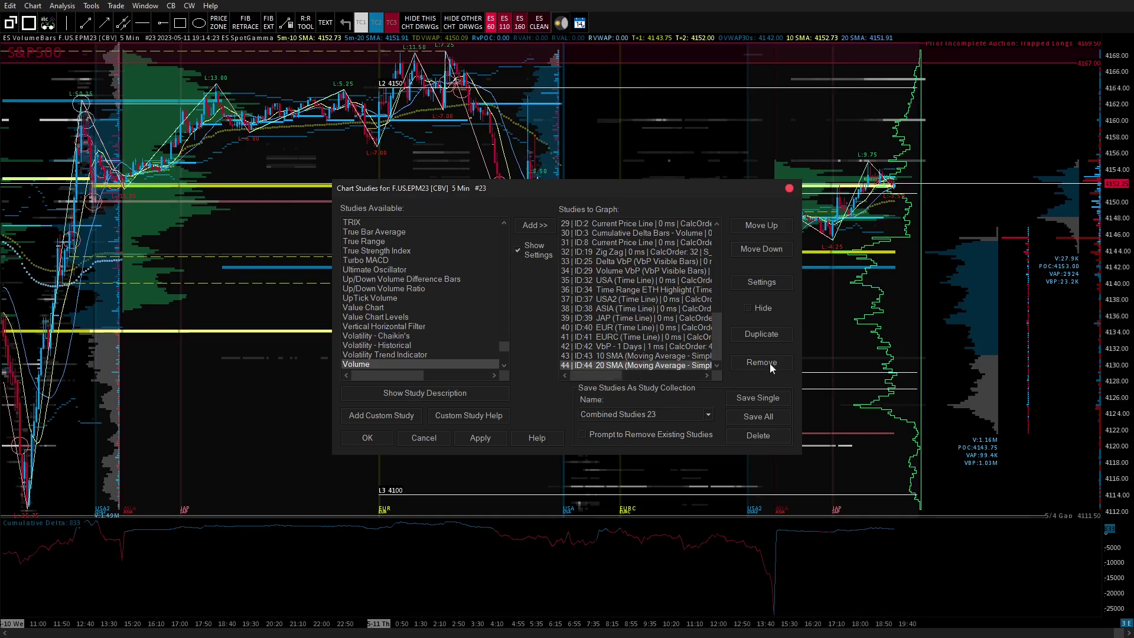
{"action": "left_click", "coordinate": [770, 363]}
{"action": "left_click", "coordinate": [768, 361]}
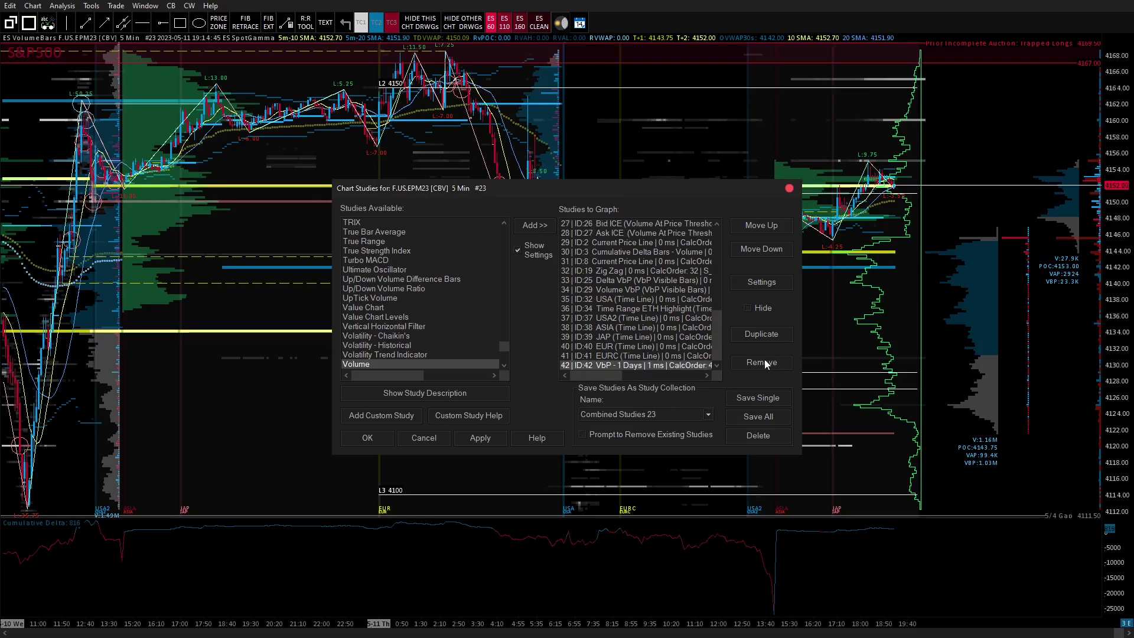
{"action": "left_click", "coordinate": [764, 360]}
{"action": "left_click", "coordinate": [764, 360]}
{"action": "left_click", "coordinate": [764, 360]}
{"action": "left_click", "coordinate": [764, 360]}
{"action": "left_click", "coordinate": [765, 360]}
{"action": "left_click", "coordinate": [765, 361]}
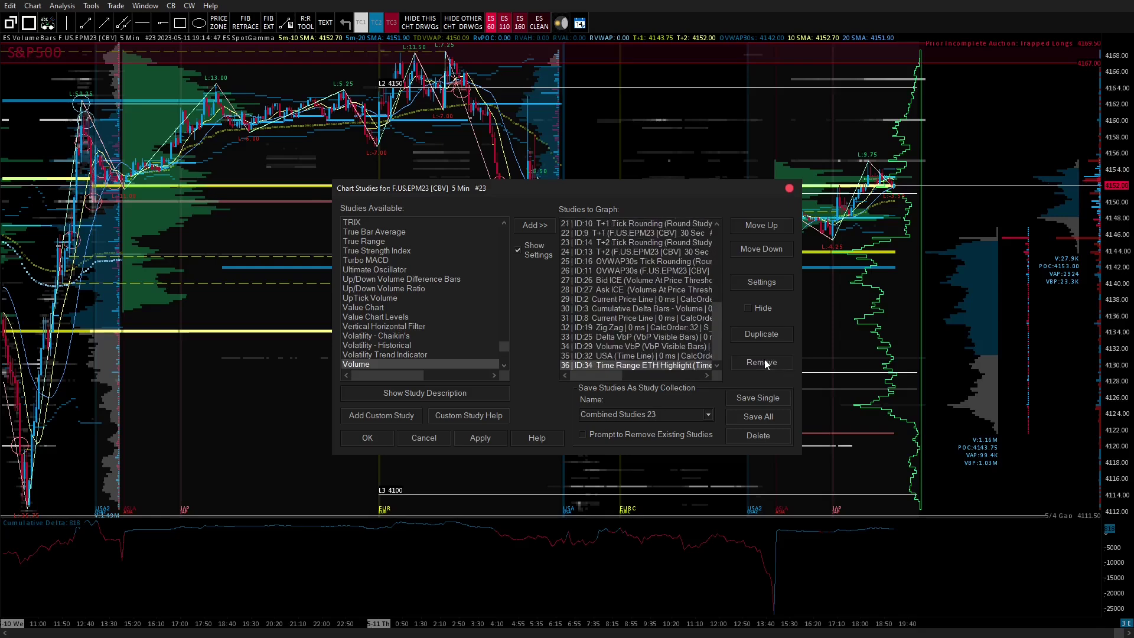
{"action": "left_click", "coordinate": [765, 361]}
{"action": "left_click", "coordinate": [764, 361]}
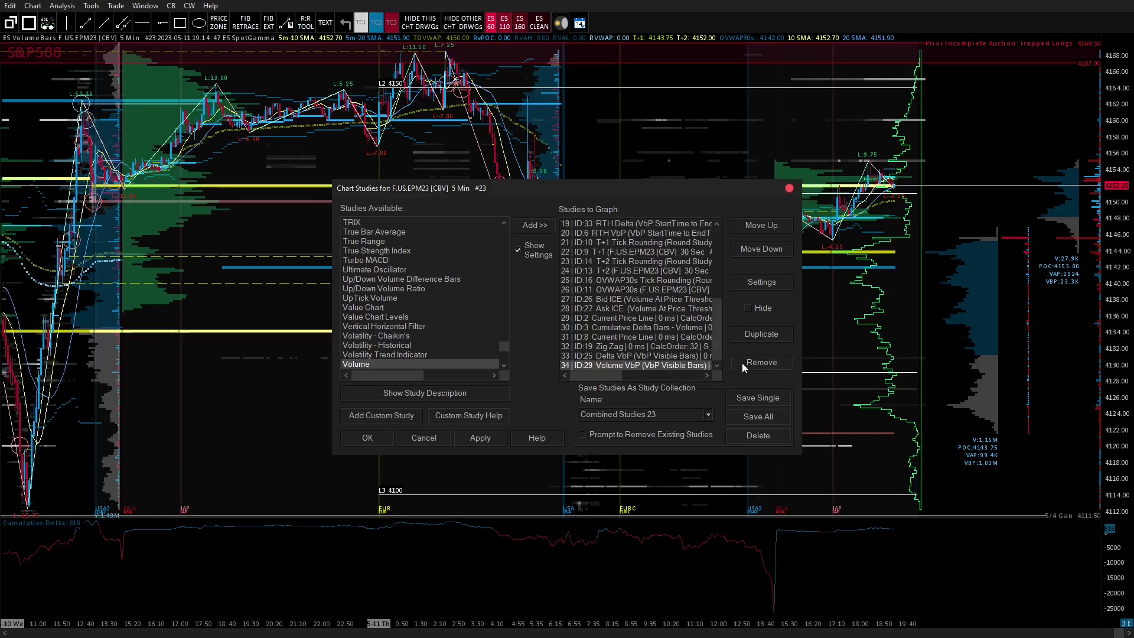
{"action": "left_click", "coordinate": [746, 364]}
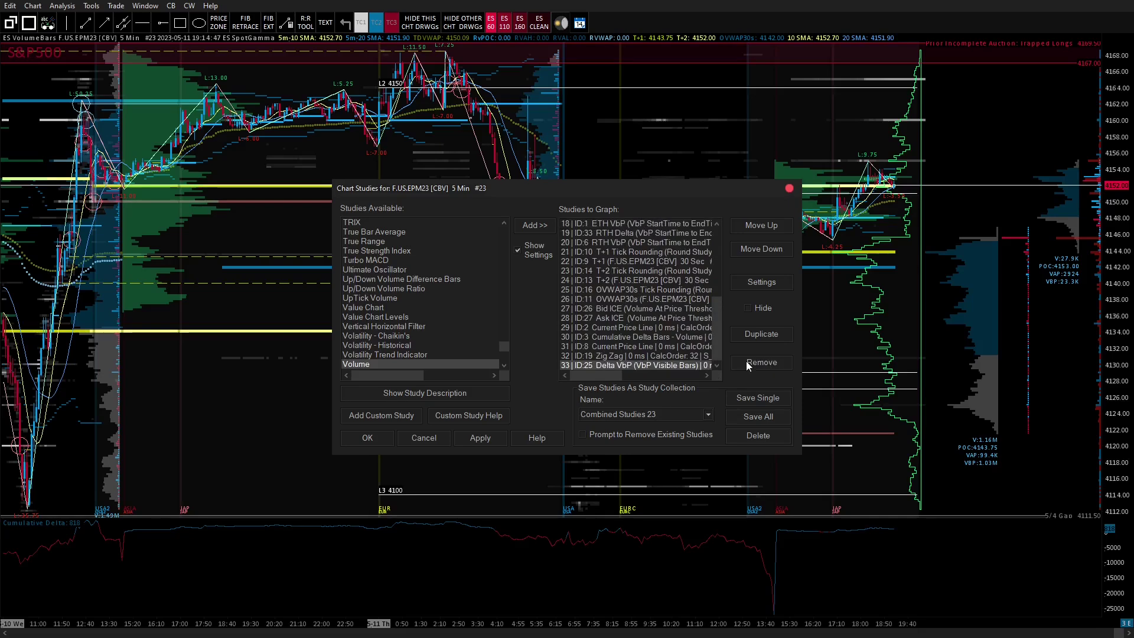
{"action": "left_click", "coordinate": [746, 365]}
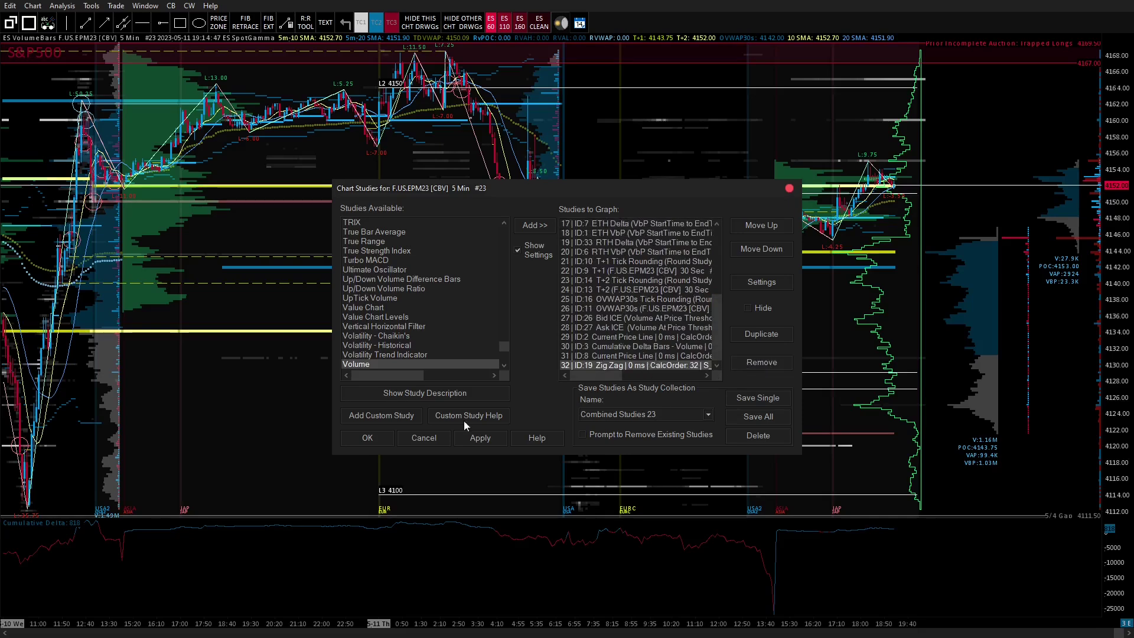
{"action": "left_click", "coordinate": [367, 438]}
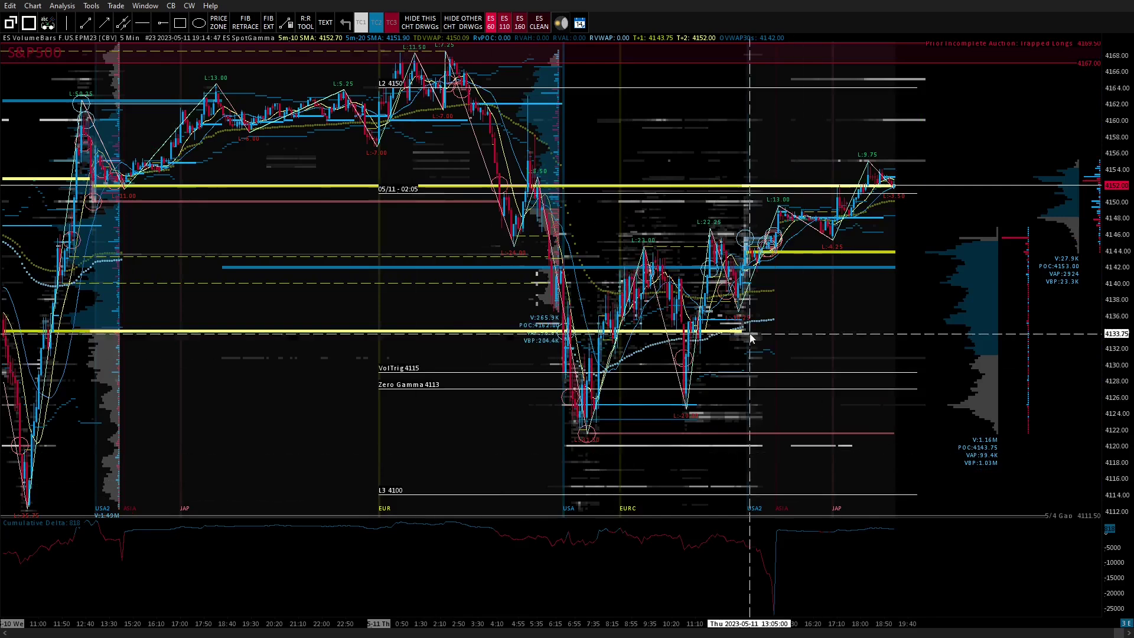